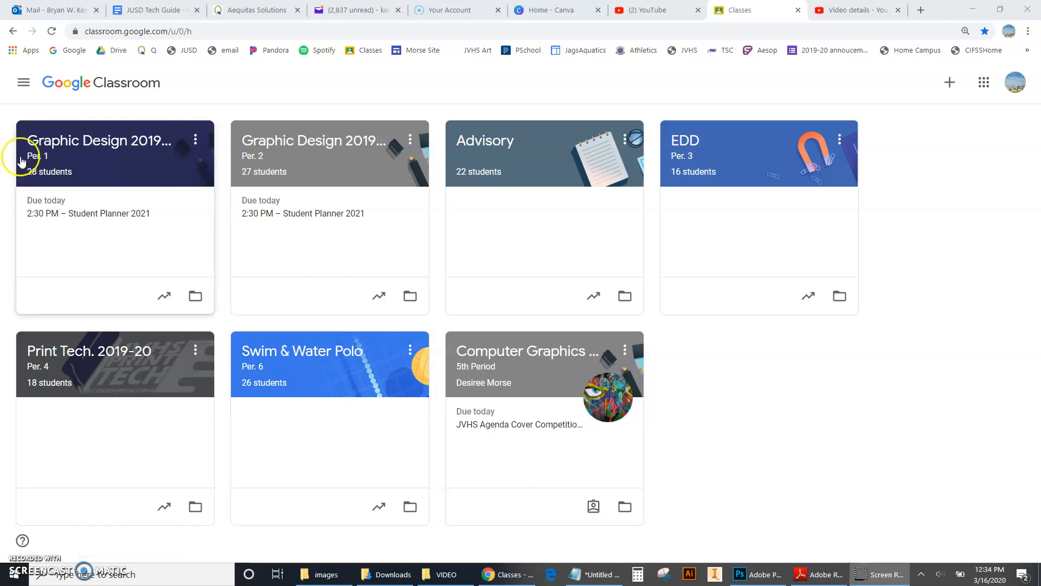
{"action": "left_click", "coordinate": [27, 84]}
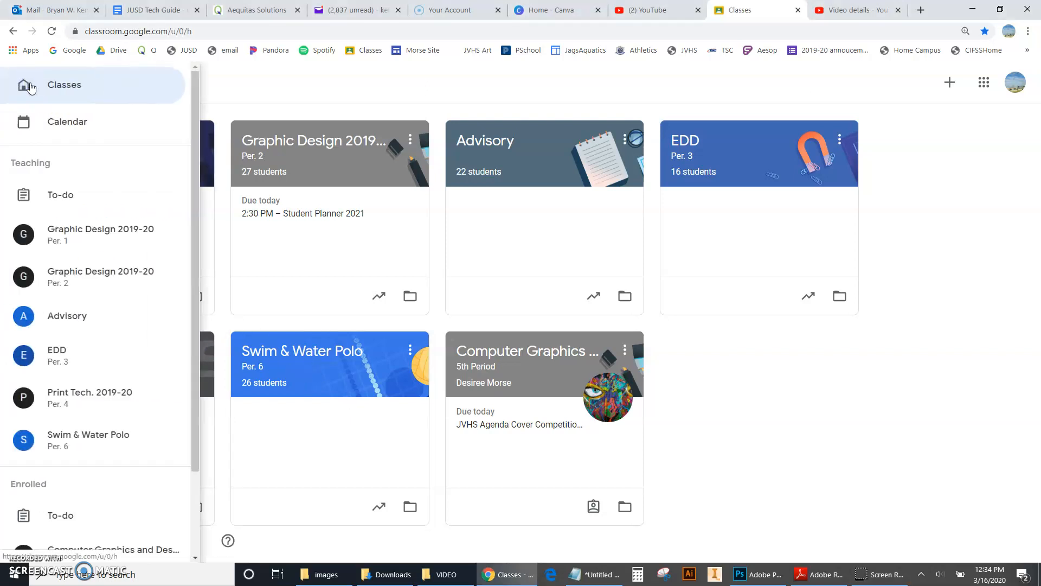
{"action": "left_click", "coordinate": [59, 90]}
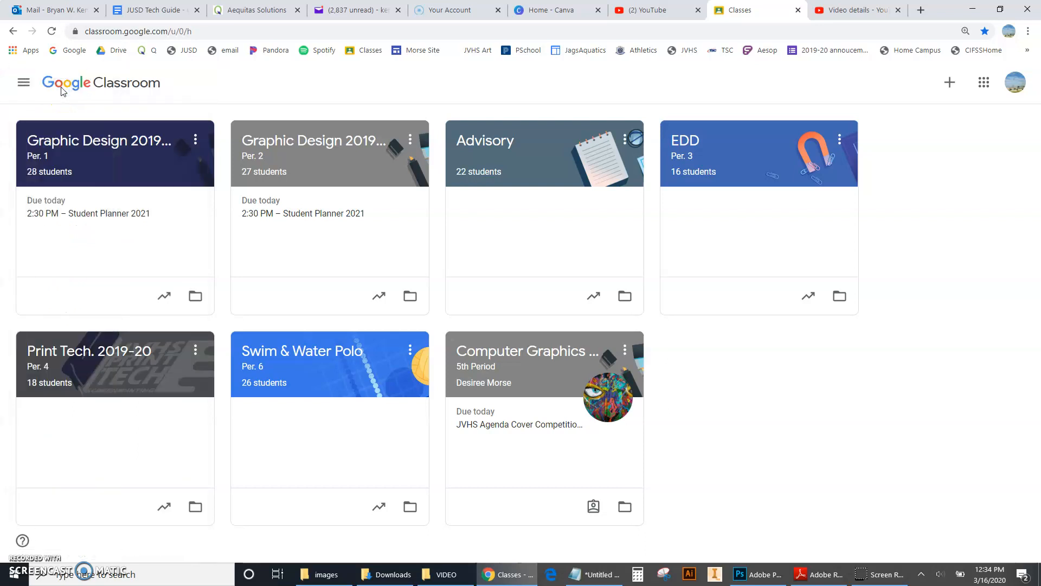
{"action": "left_click", "coordinate": [72, 95]}
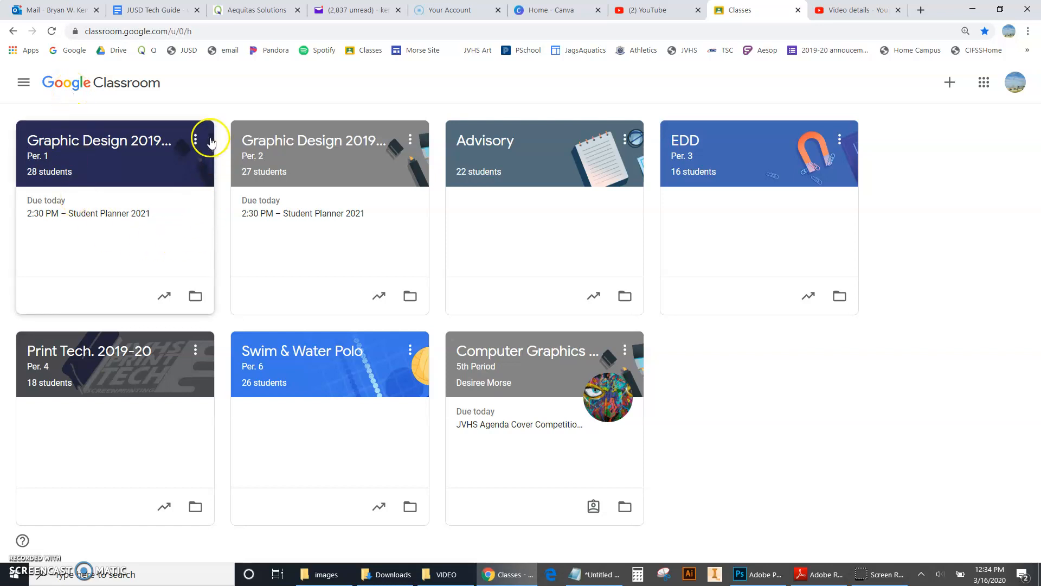
Start a new assignment in the classwork of the Graphic Design 2019-20 Per. 1 class.
{"action": "left_click", "coordinate": [110, 145]}
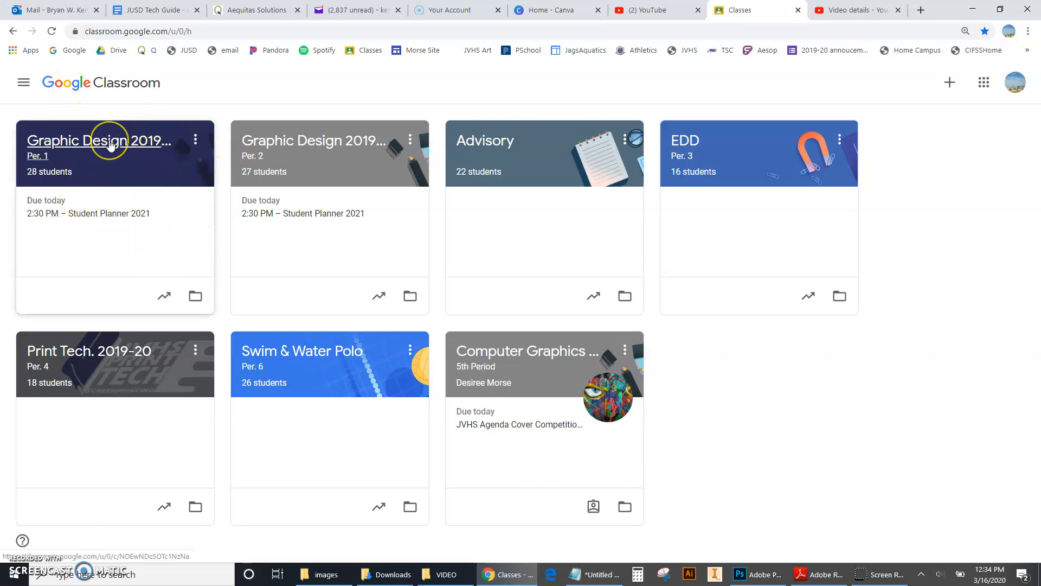
{"action": "left_click", "coordinate": [109, 144]}
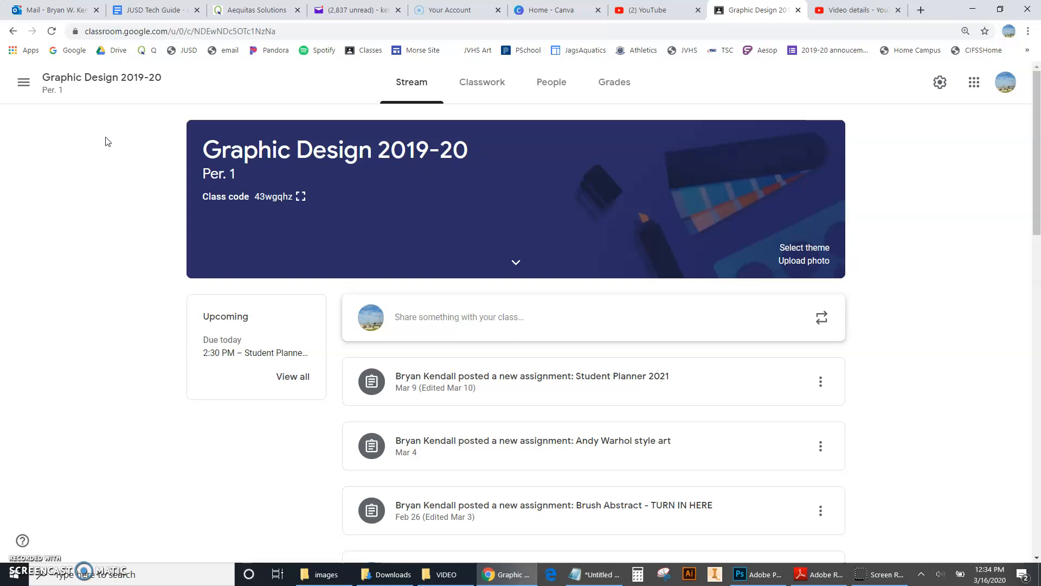
{"action": "left_click", "coordinate": [444, 322]}
{"action": "left_click", "coordinate": [482, 82]}
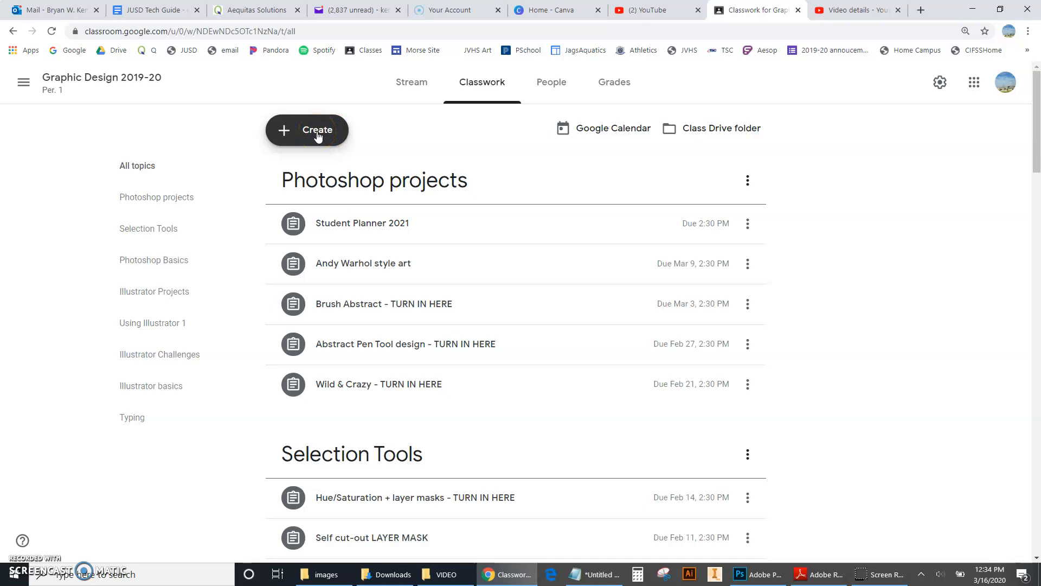
{"action": "left_click", "coordinate": [317, 134]}
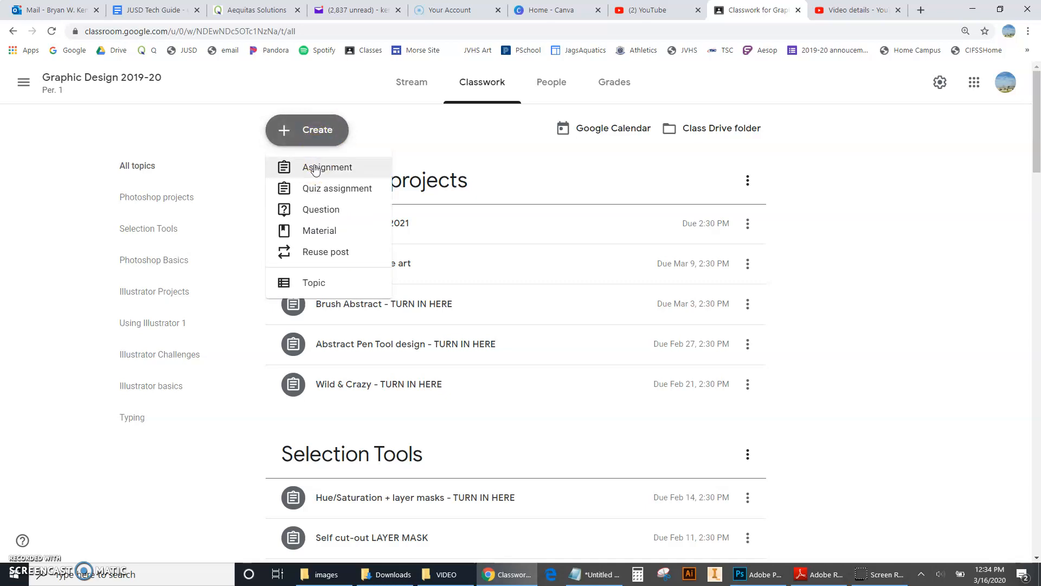
{"action": "left_click", "coordinate": [316, 232]}
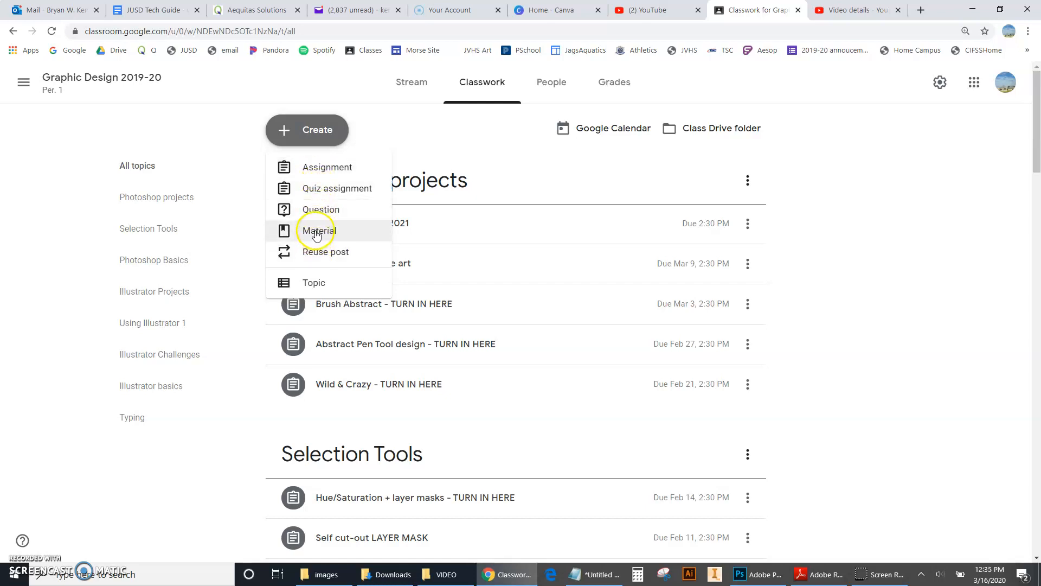
{"action": "left_click", "coordinate": [319, 173]}
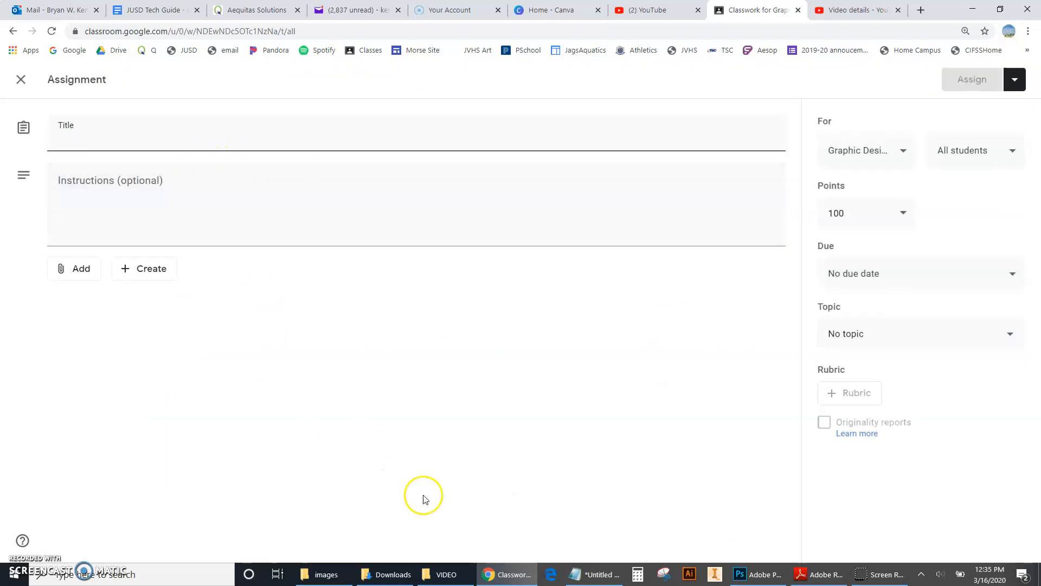
Copy "Student Agenda Cover (Create on your Chromebook!) ~ Extra Credit!" from the Notepad notes into the assignment's title.
{"action": "mouse_move", "coordinate": [587, 581]}
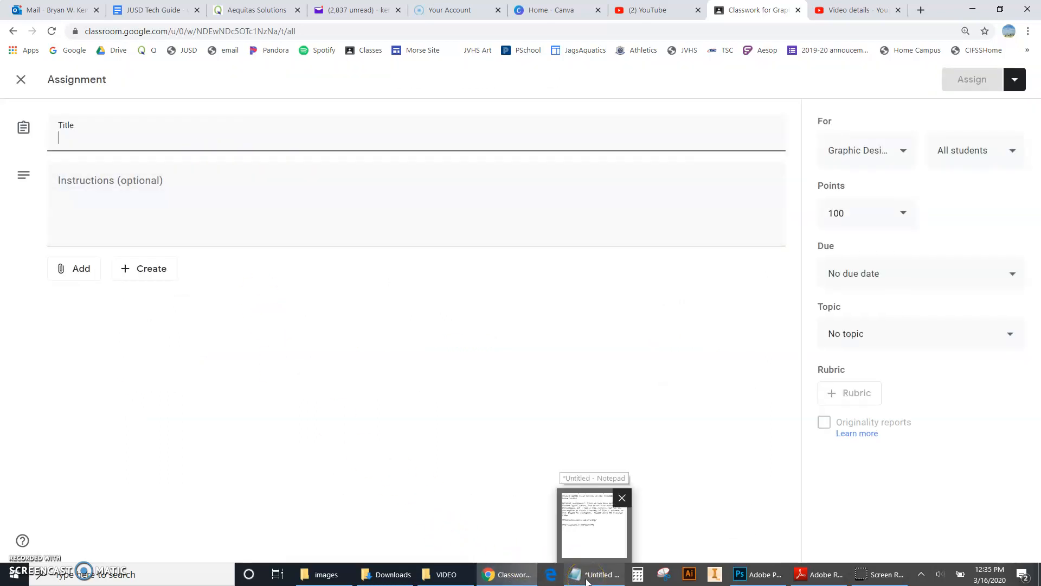
{"action": "left_click", "coordinate": [587, 575]}
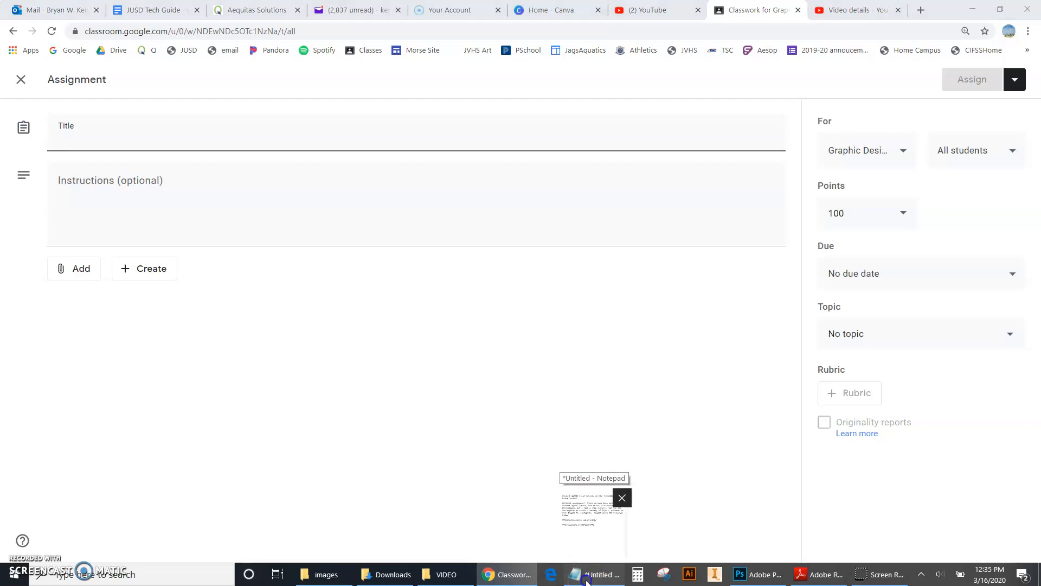
{"action": "left_click_drag", "start_coordinate": [457, 91], "coordinate": [323, 70]}
{"action": "key", "text": "ctrl+c"}
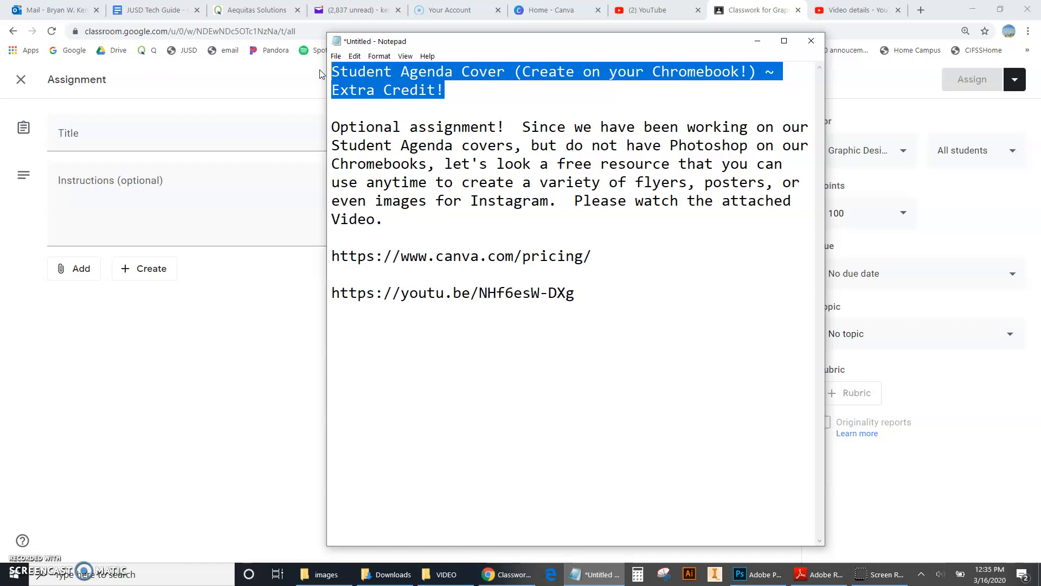
{"action": "left_click", "coordinate": [127, 133]}
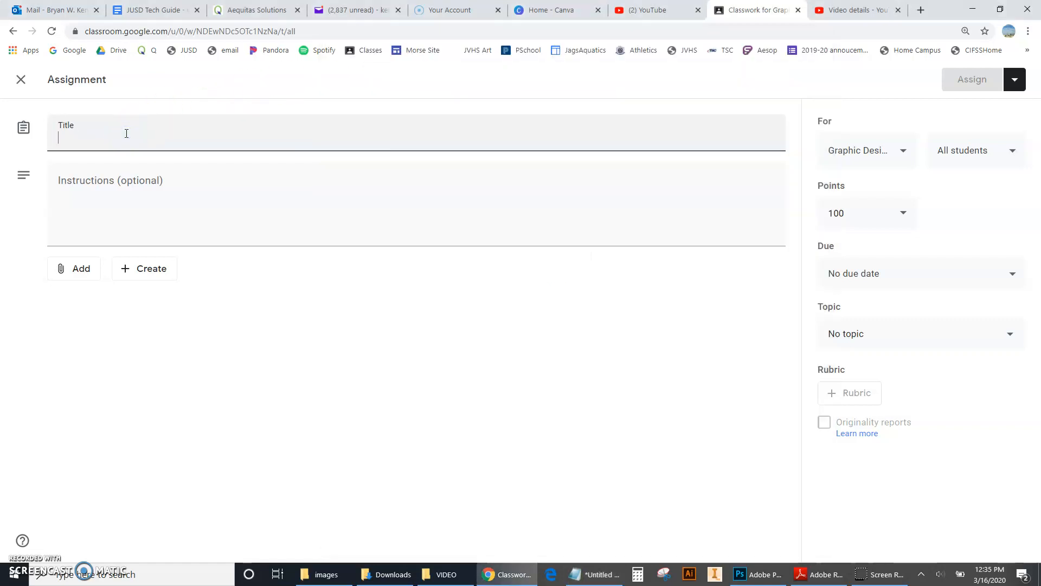
{"action": "key", "text": "ctrl+v"}
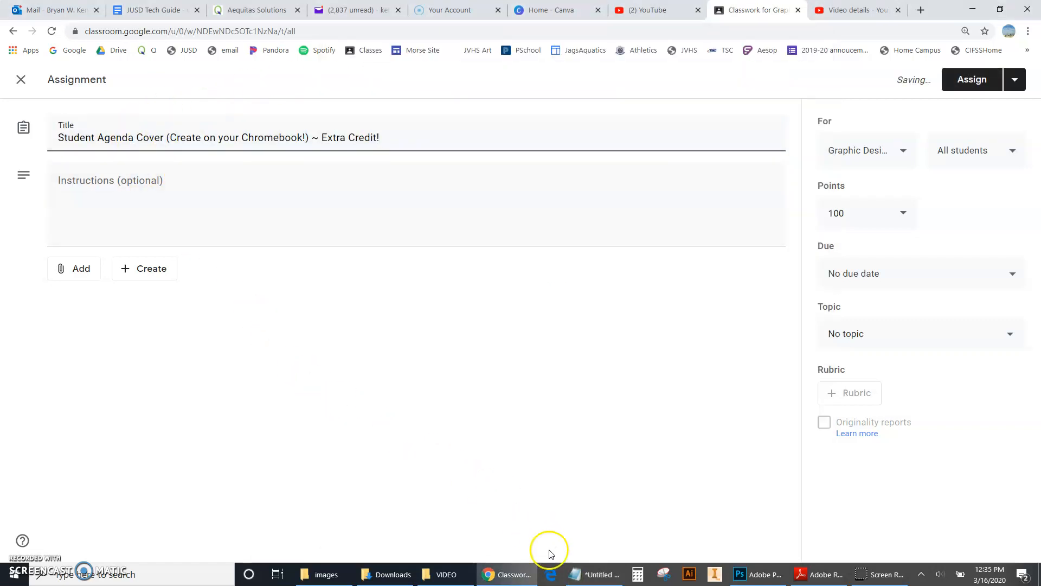
Copy the paragraph beginning "Optional assignment!" from the Notepad notes into the assignment's instructions.
{"action": "left_click", "coordinate": [594, 575]}
{"action": "left_click_drag", "start_coordinate": [407, 223], "coordinate": [307, 129]}
{"action": "key", "text": "ctrl+c"}
{"action": "left_click", "coordinate": [126, 190]}
{"action": "key", "text": "ctrl+v"}
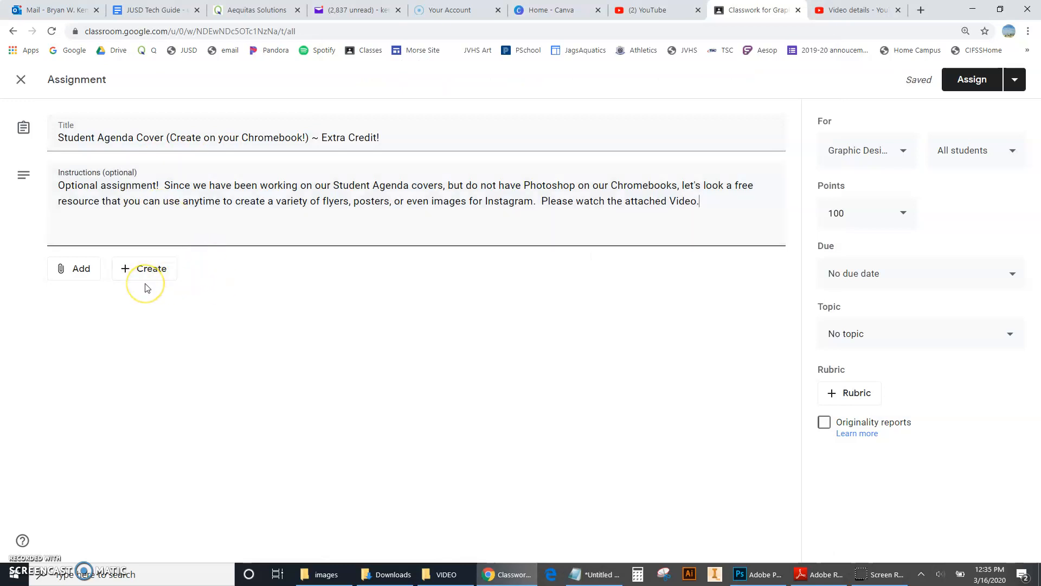
{"action": "left_click", "coordinate": [535, 11]}
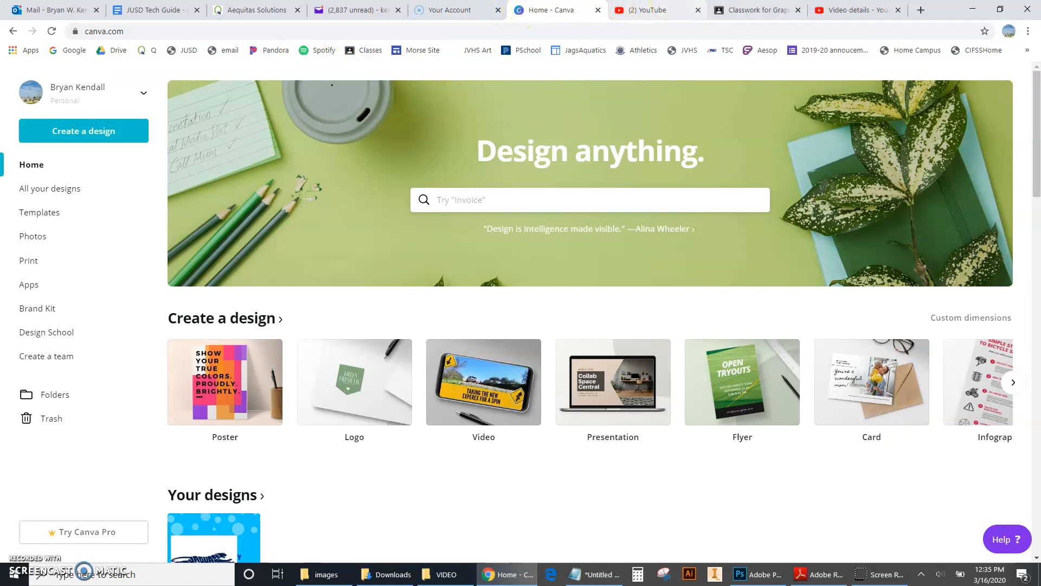
{"action": "left_click", "coordinate": [756, 11]}
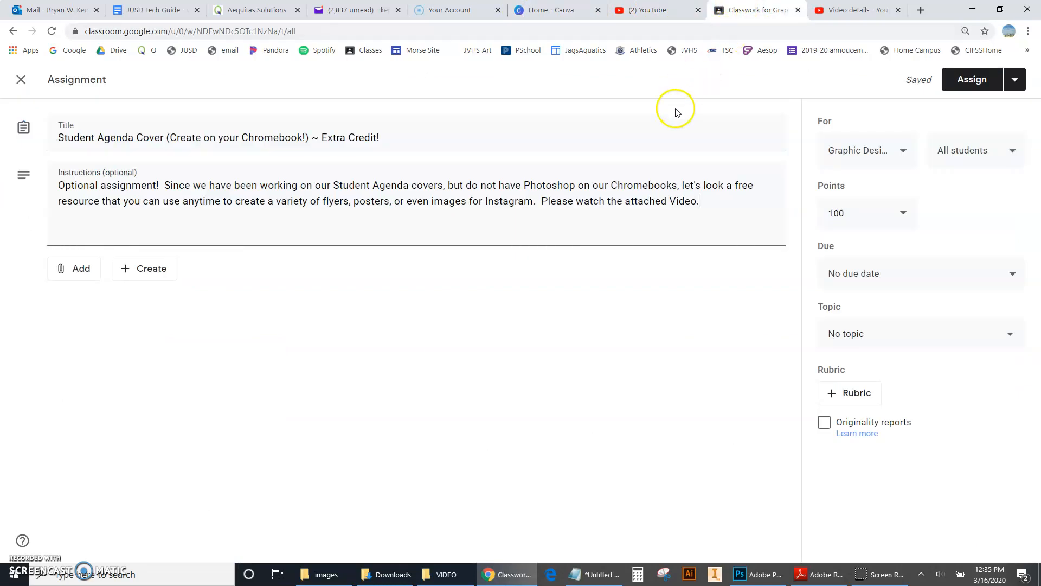
{"action": "left_click", "coordinate": [592, 578]}
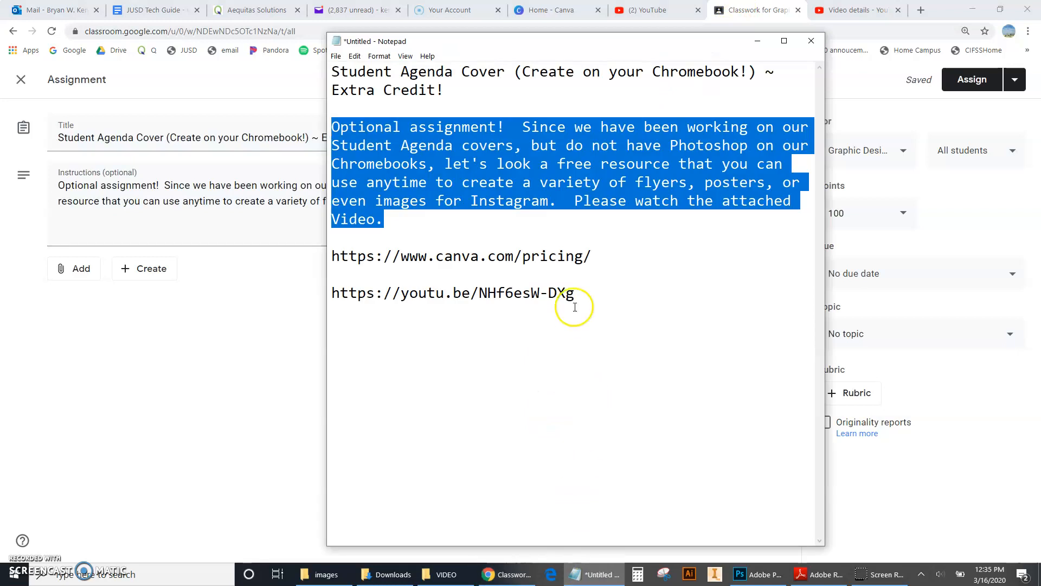
{"action": "left_click_drag", "start_coordinate": [594, 256], "coordinate": [323, 256]}
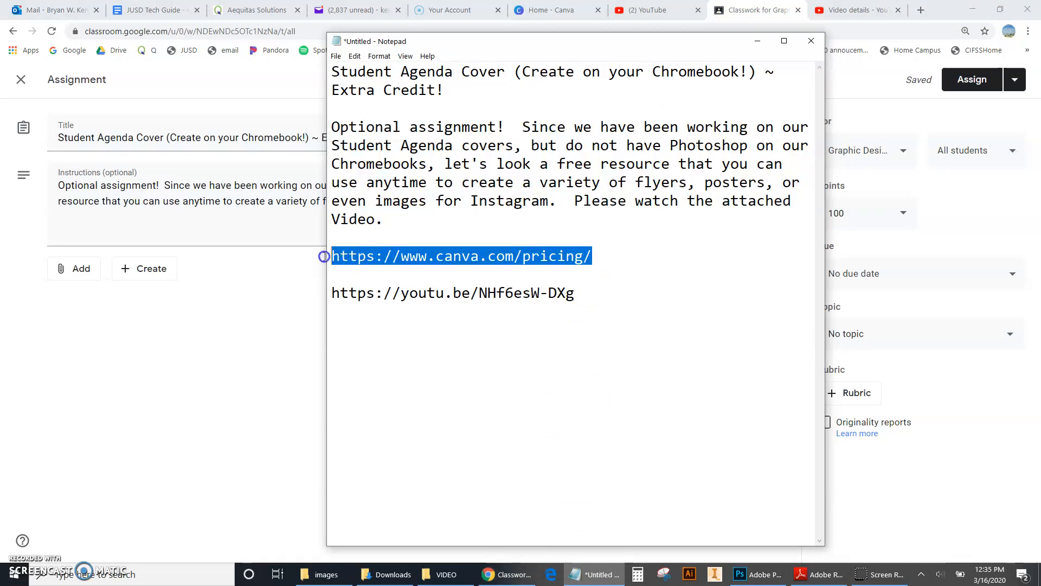
{"action": "left_click", "coordinate": [78, 275]}
{"action": "left_click", "coordinate": [79, 275]}
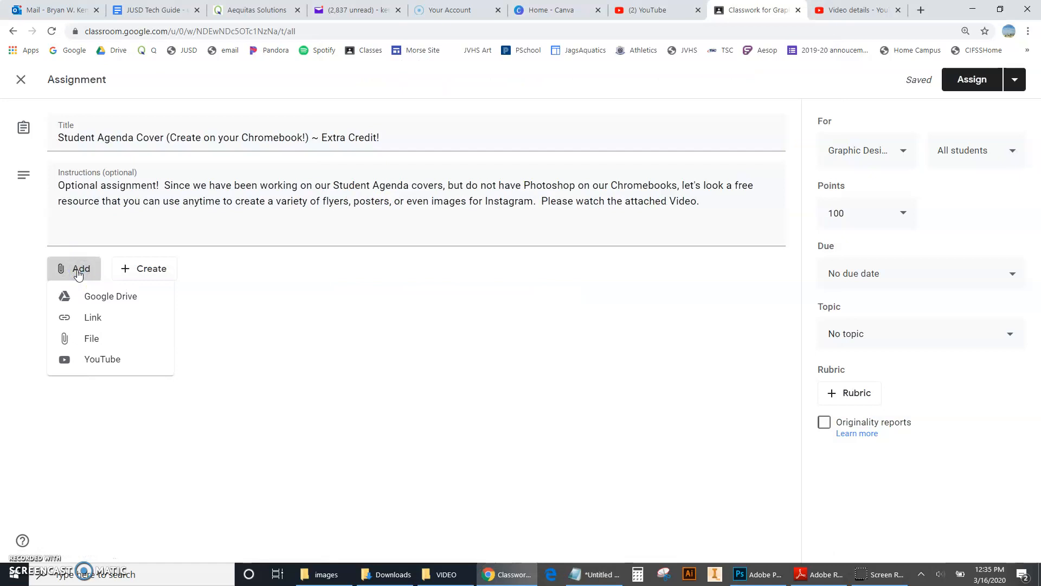
{"action": "left_click", "coordinate": [79, 318]}
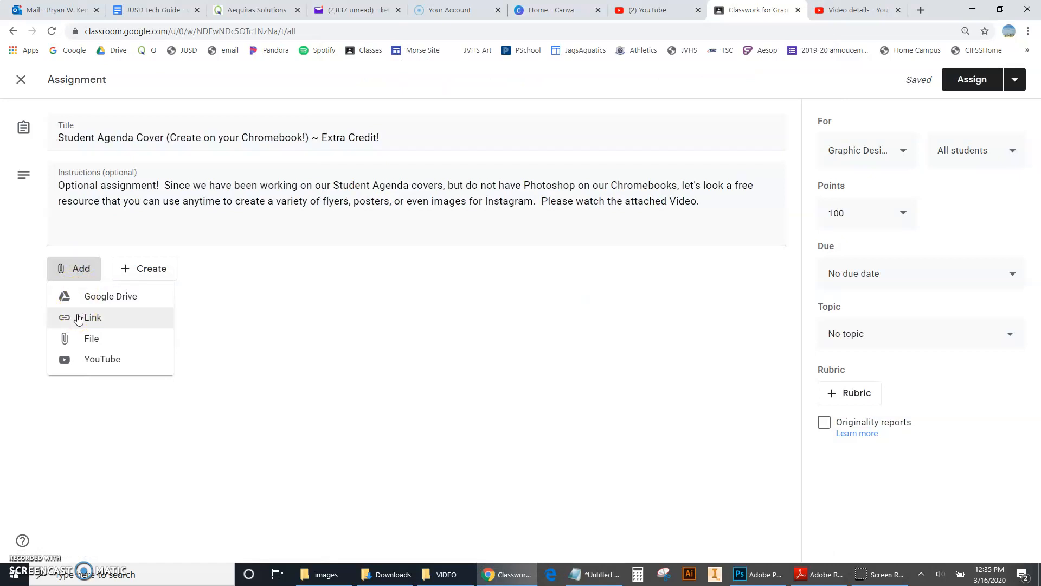
{"action": "left_click", "coordinate": [98, 301]}
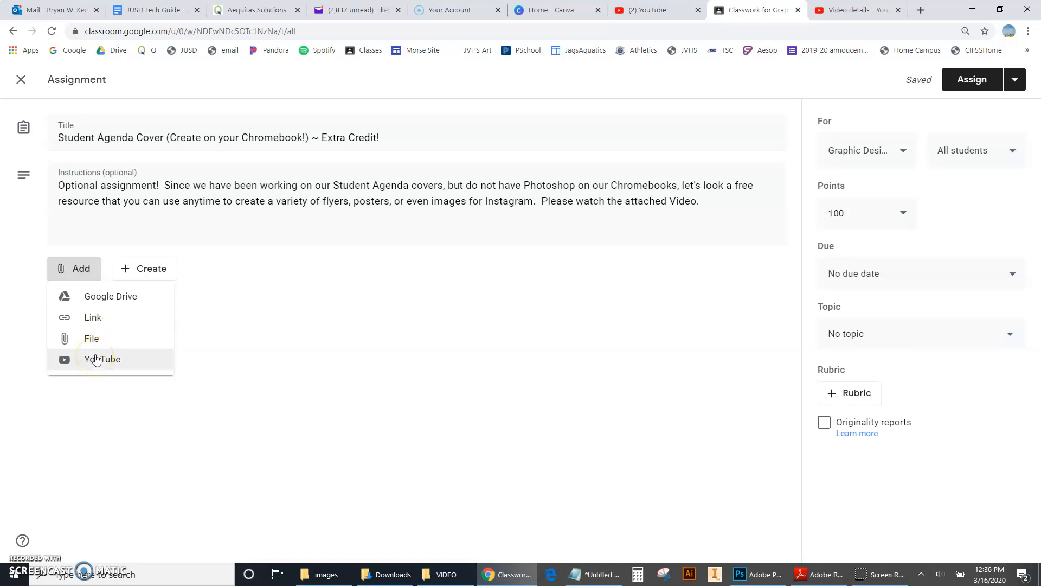
{"action": "left_click", "coordinate": [91, 320]}
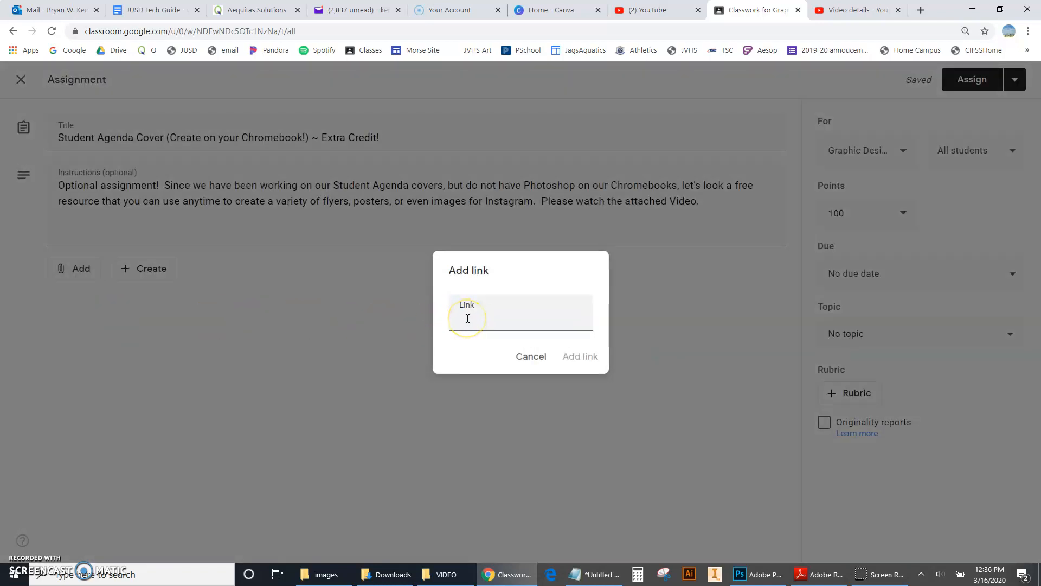
{"action": "key", "text": "ctrl+v"}
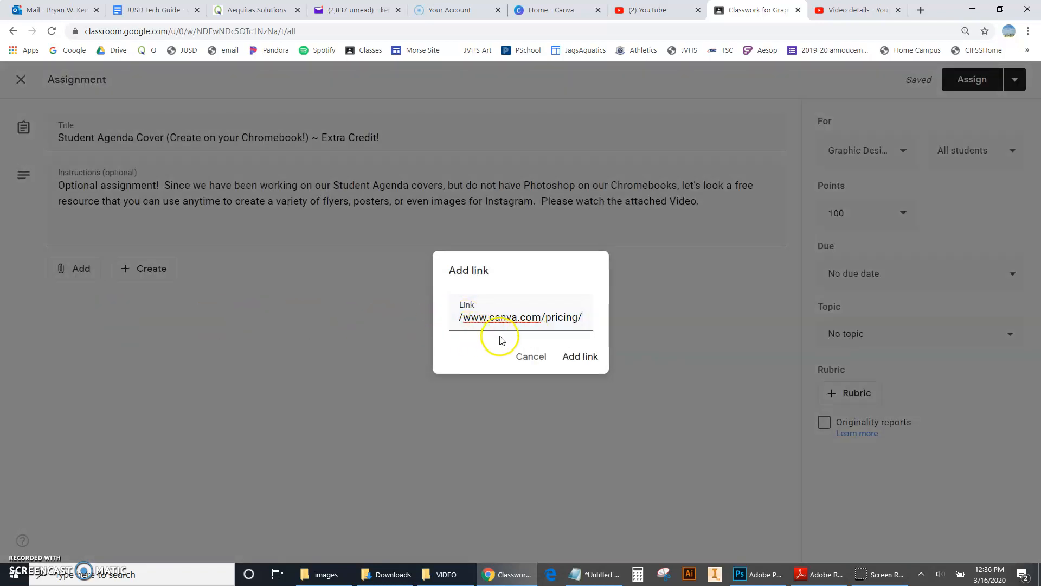
{"action": "left_click", "coordinate": [591, 357]}
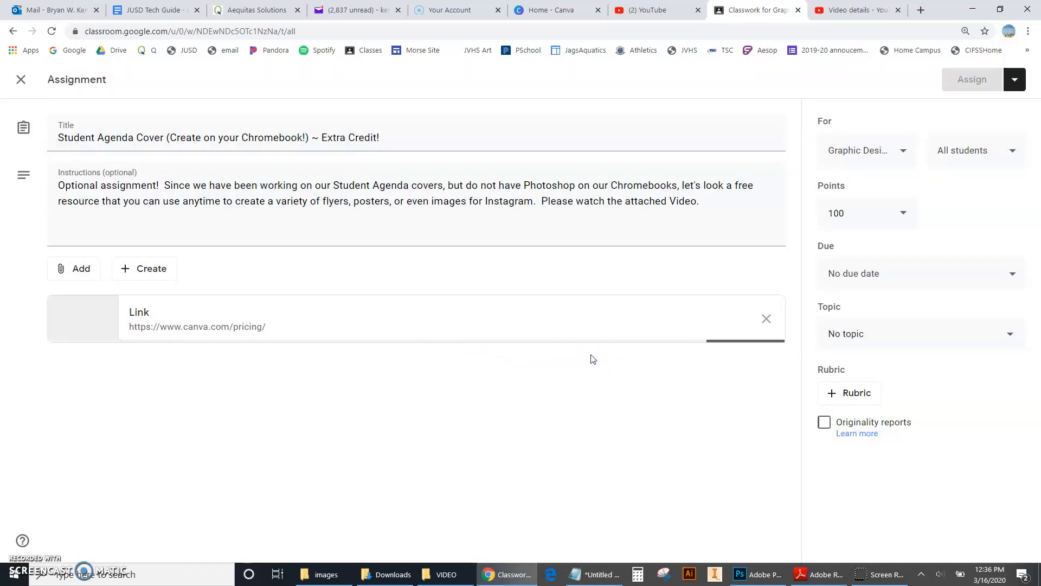
{"action": "left_click", "coordinate": [582, 573]}
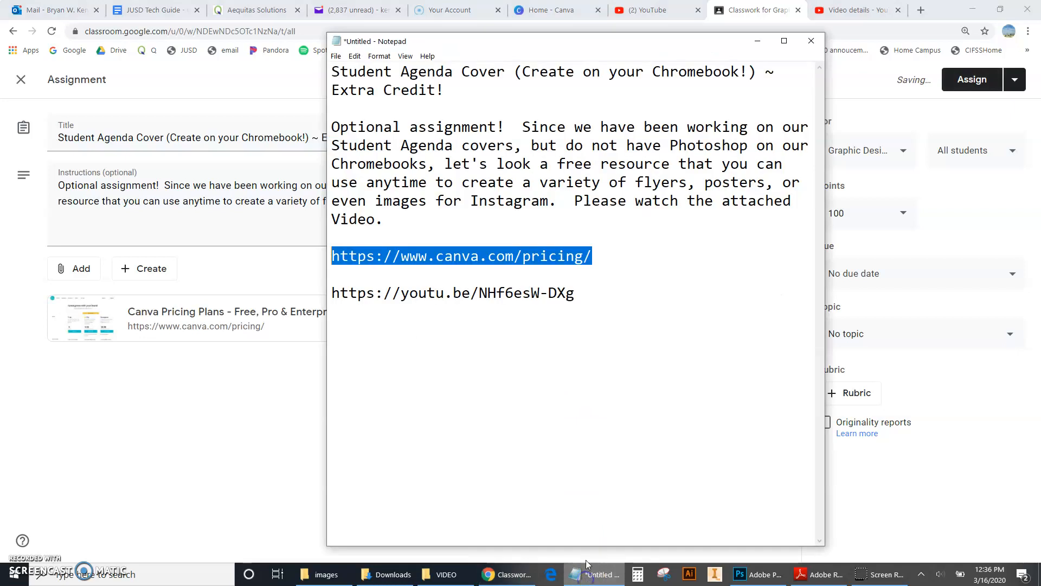
{"action": "left_click_drag", "start_coordinate": [581, 293], "coordinate": [312, 291]}
{"action": "key", "text": "ctrl+c"}
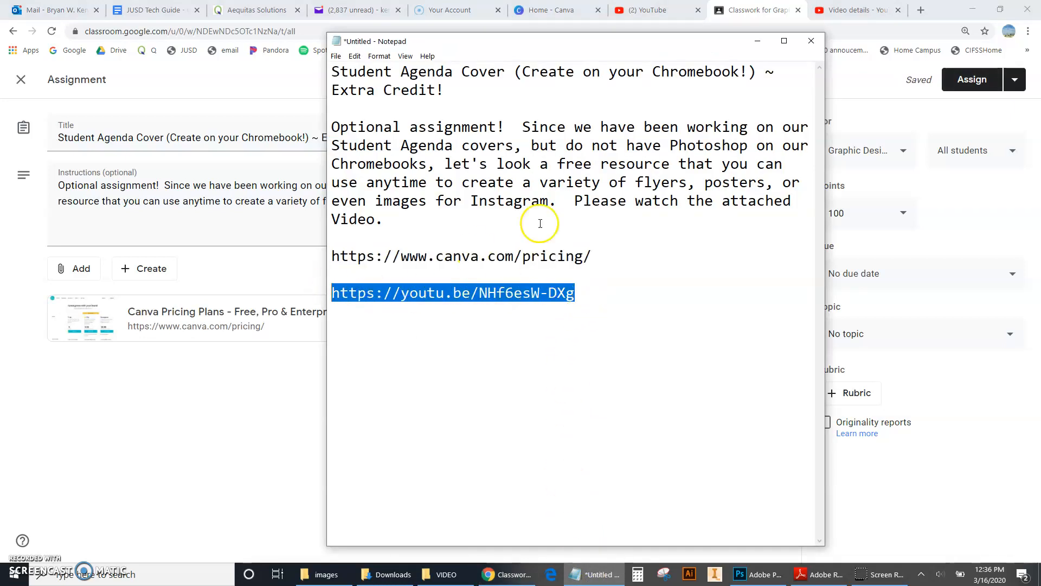
{"action": "left_click", "coordinate": [843, 12]}
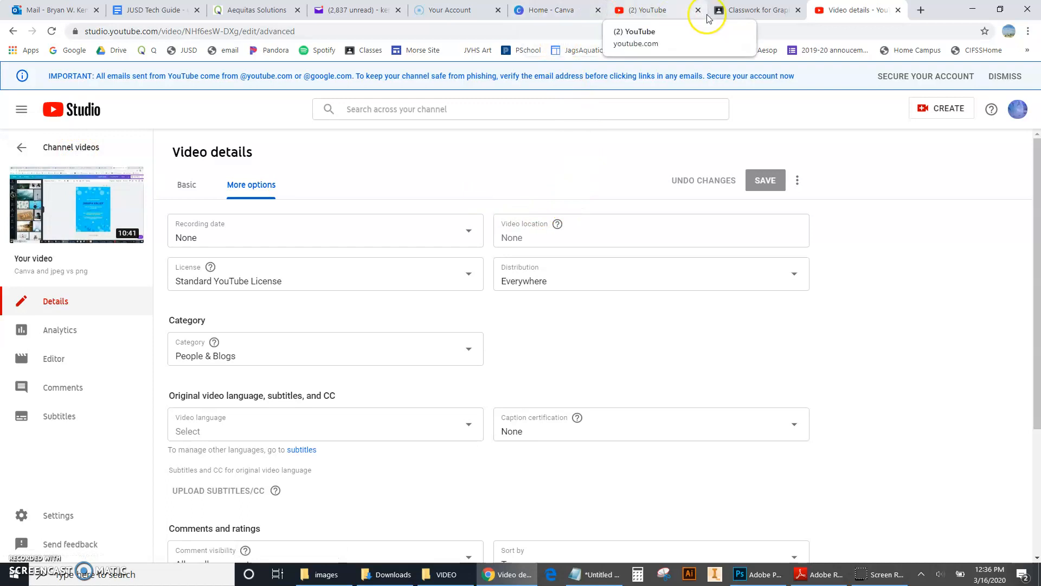
{"action": "left_click", "coordinate": [754, 9]}
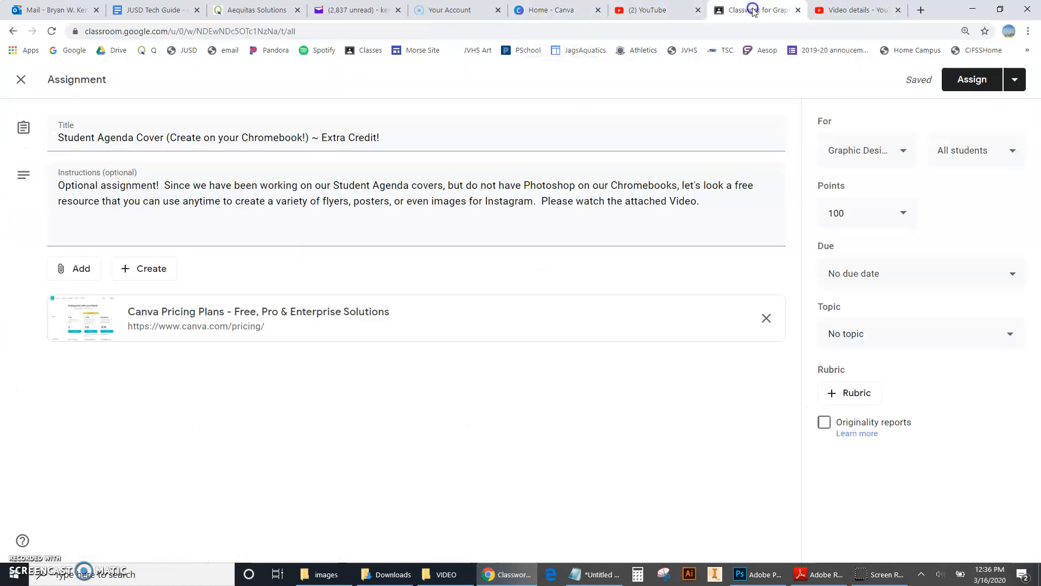
{"action": "left_click", "coordinate": [79, 269]}
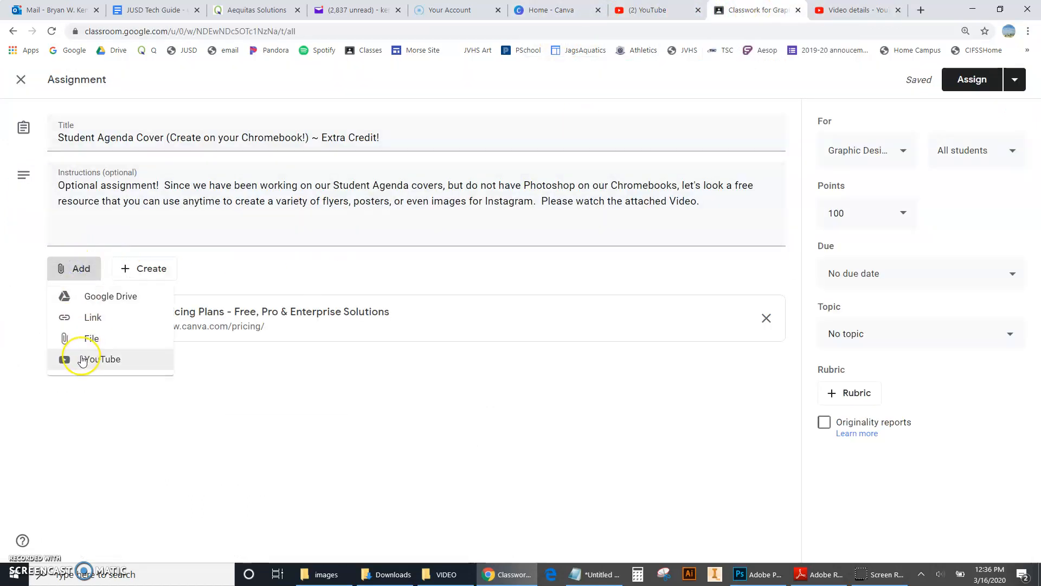
{"action": "left_click", "coordinate": [93, 319]}
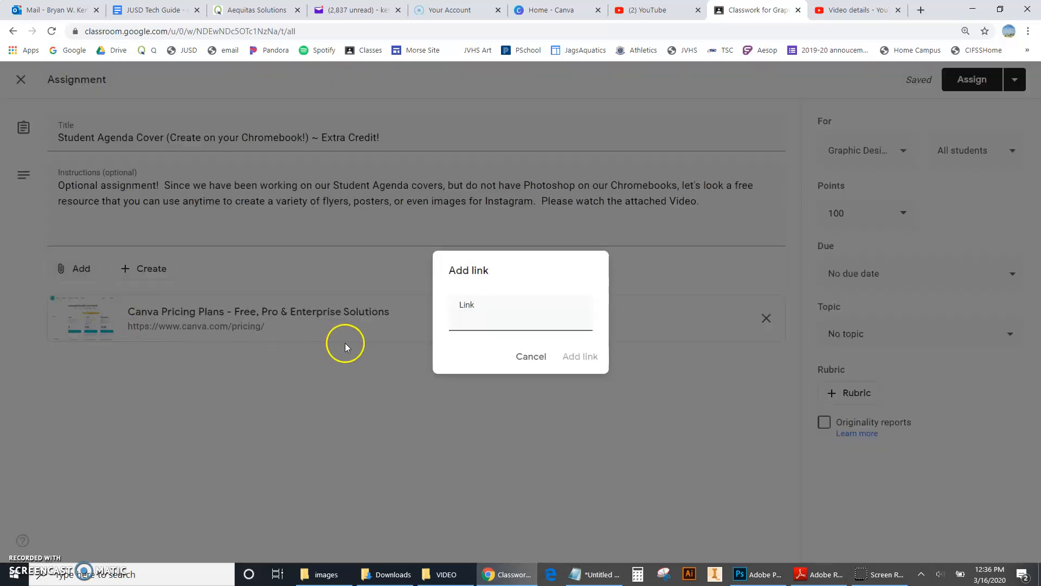
{"action": "key", "text": "ctrl+v"}
{"action": "left_click", "coordinate": [580, 357]}
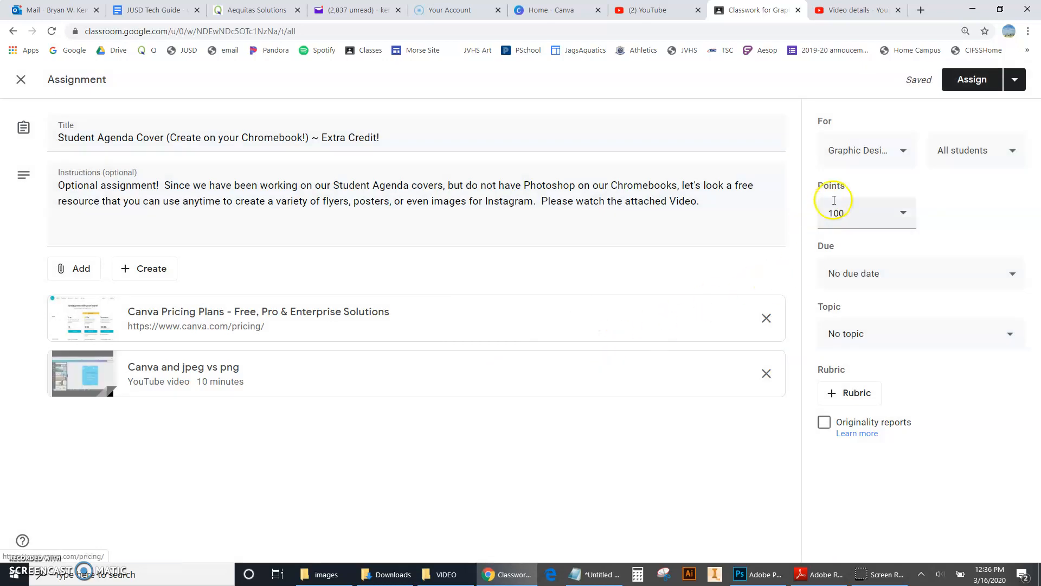
Include the Graphic Design Per. 2 class as an additional recipient of the assignment.
{"action": "left_click", "coordinate": [903, 154]}
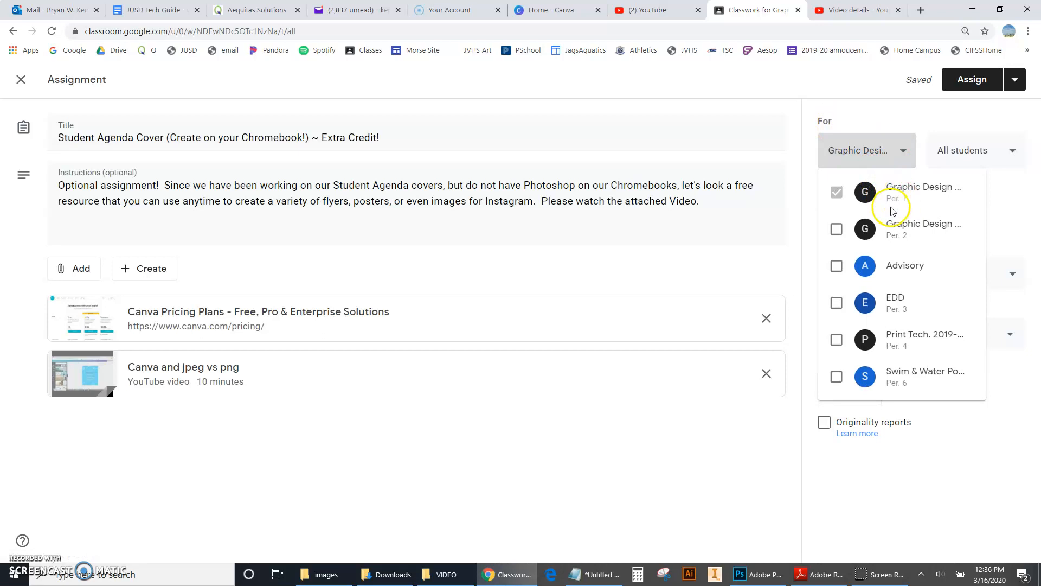
{"action": "left_click", "coordinate": [836, 230]}
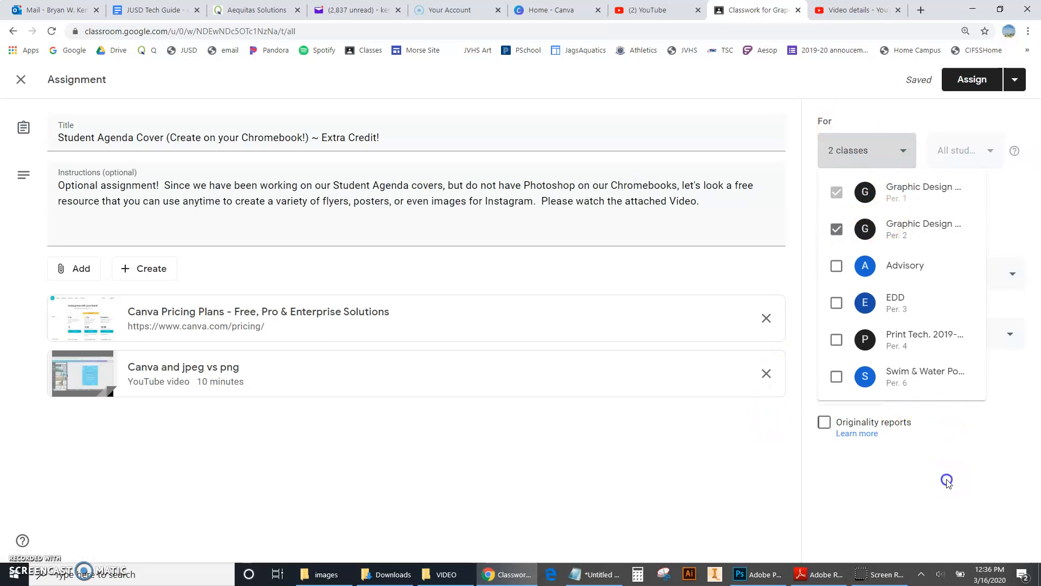
{"action": "left_click", "coordinate": [948, 482]}
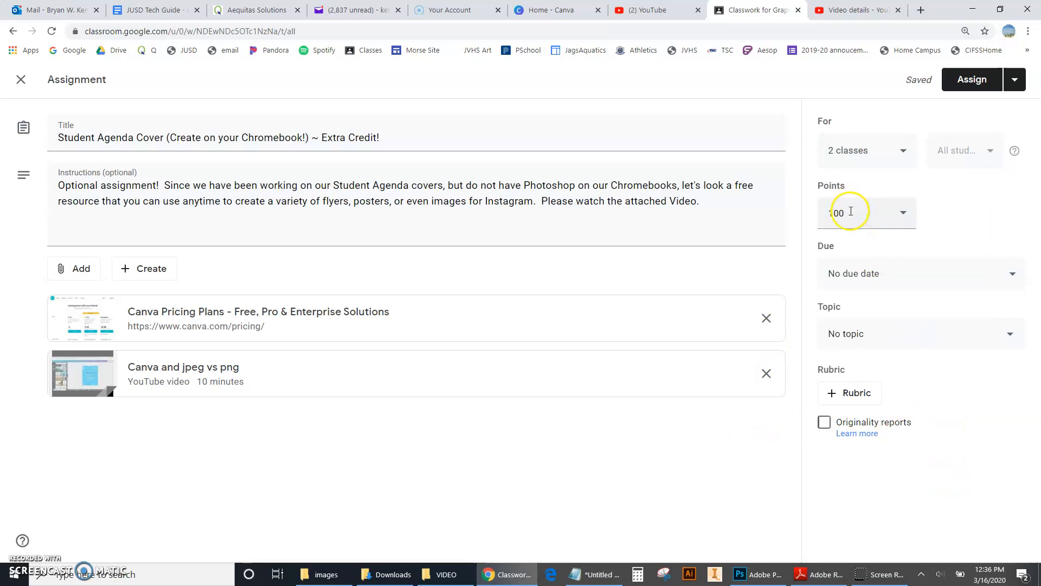
Set the assignment's due date to April 6, 2020 at 2:30 PM.
{"action": "left_click", "coordinate": [869, 275]}
{"action": "left_click", "coordinate": [877, 325]}
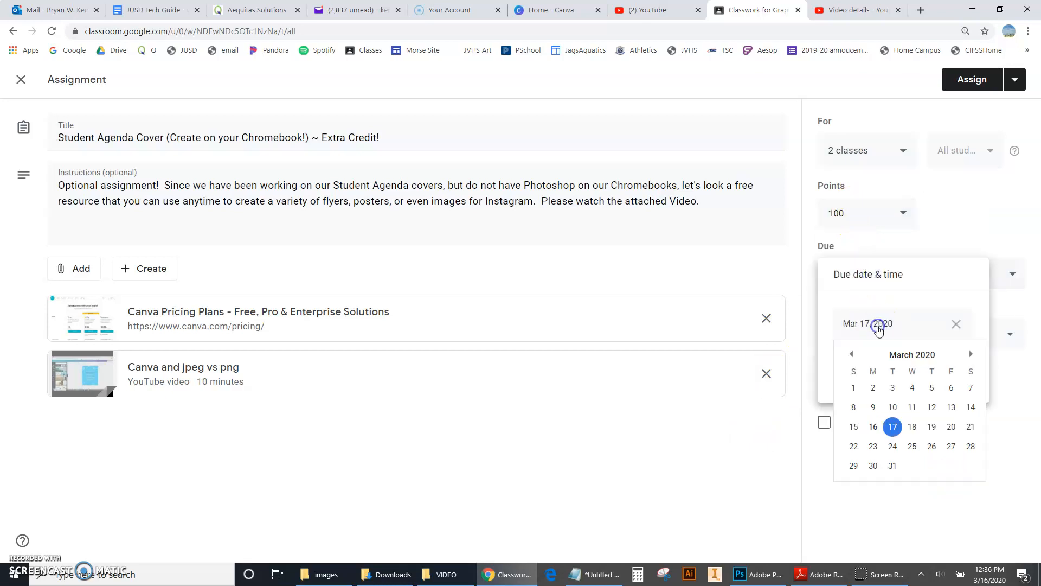
{"action": "left_click", "coordinate": [970, 354]}
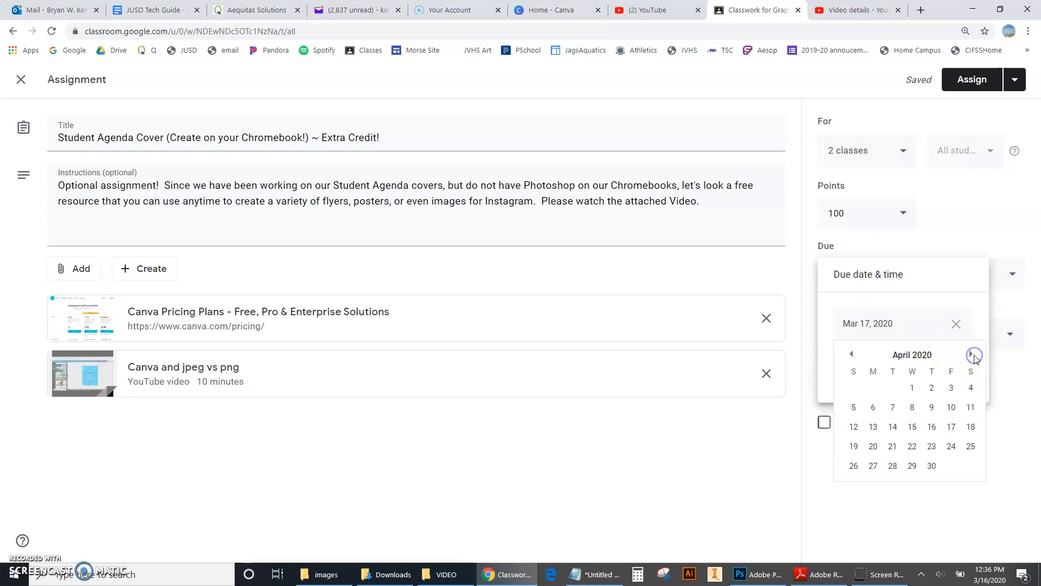
{"action": "left_click", "coordinate": [874, 408]}
{"action": "left_click", "coordinate": [874, 366]}
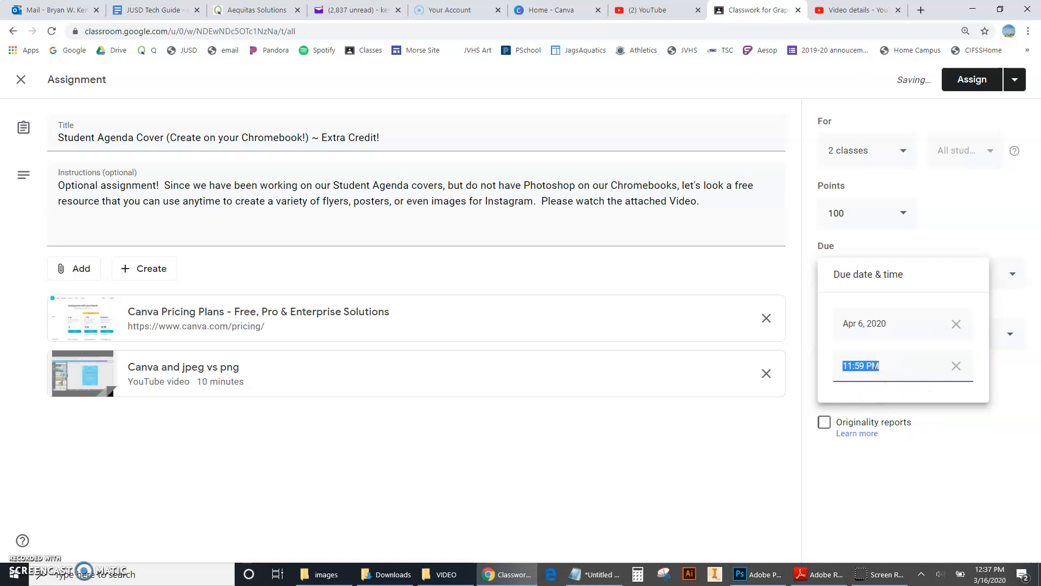
{"action": "type", "text": "2:30pm"}
{"action": "left_click", "coordinate": [913, 510]}
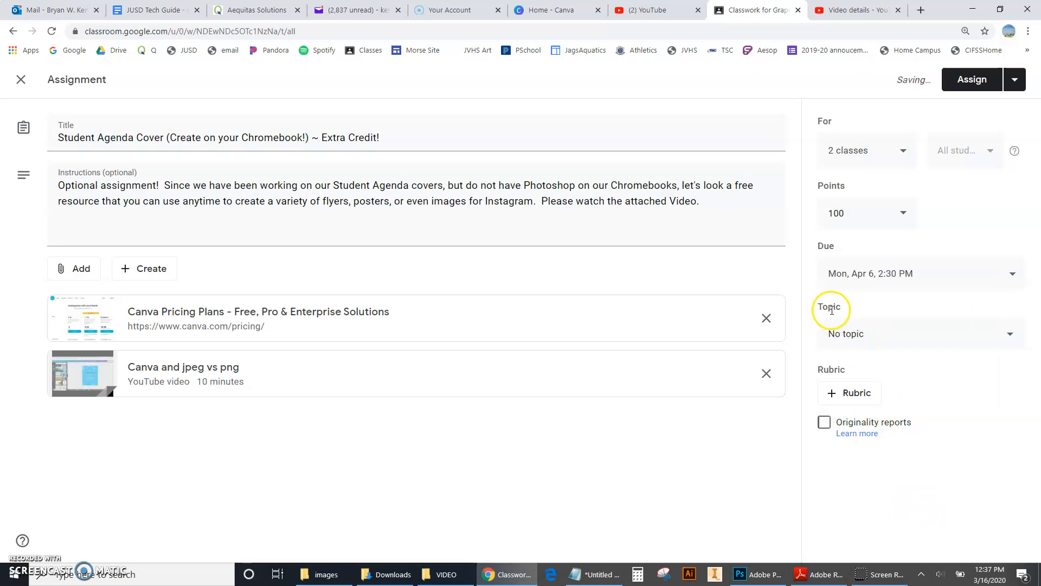
Create a new topic named "Online assignments" for the assignment.
{"action": "left_click", "coordinate": [860, 333]}
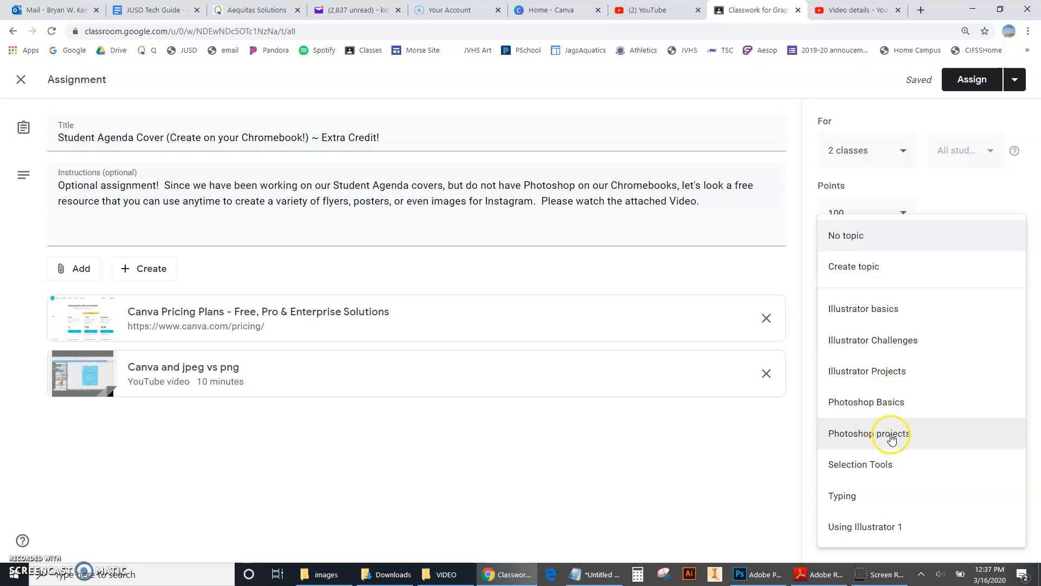
{"action": "left_click", "coordinate": [862, 266]}
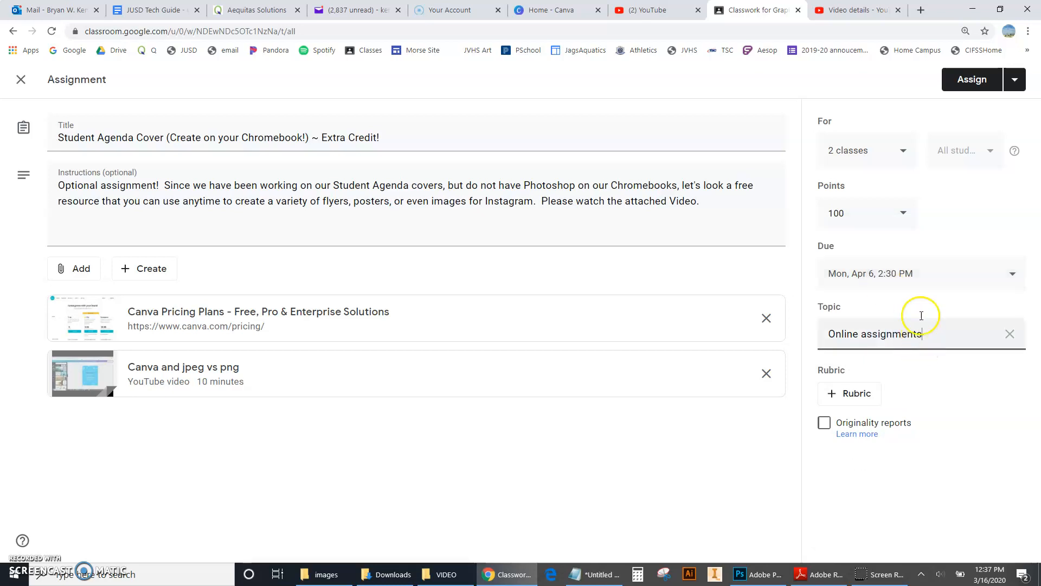
Check the selected classes and assign the Student Agenda Cover assignment to both Graphic Design classes.
{"action": "left_click", "coordinate": [896, 152]}
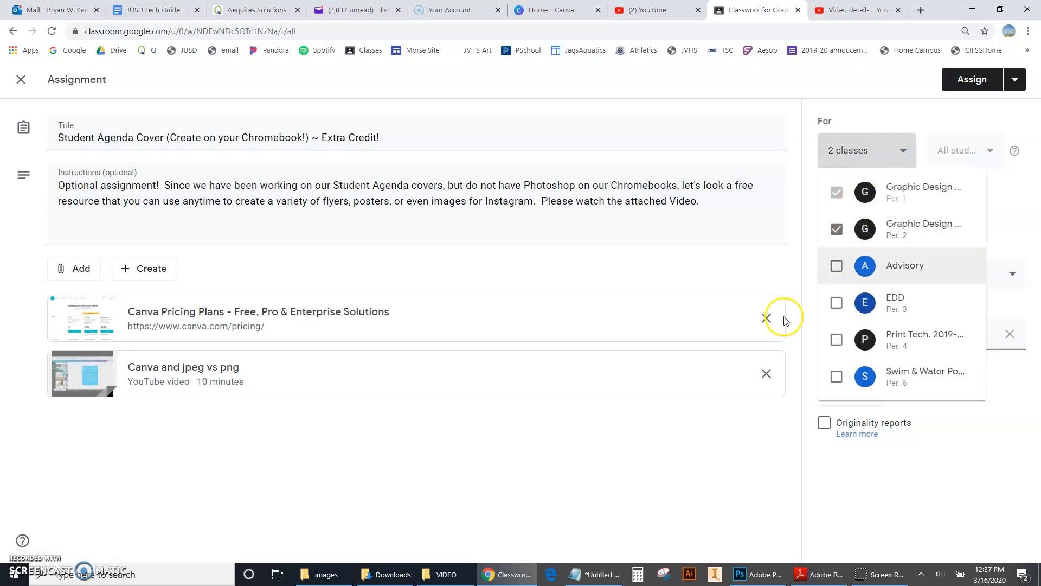
{"action": "left_click", "coordinate": [971, 81]}
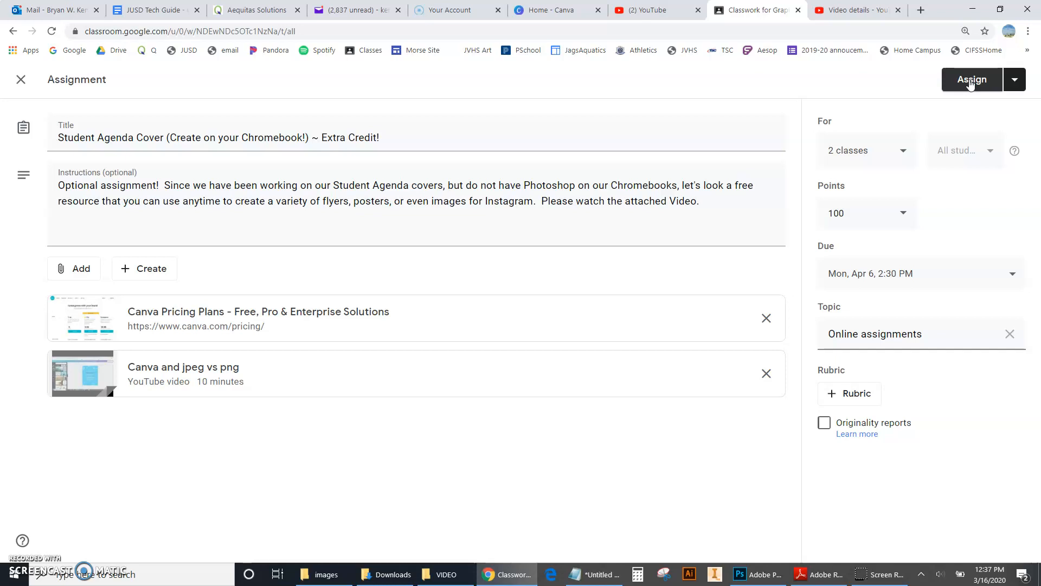
{"action": "left_click", "coordinate": [935, 215]}
{"action": "left_click", "coordinate": [973, 81]}
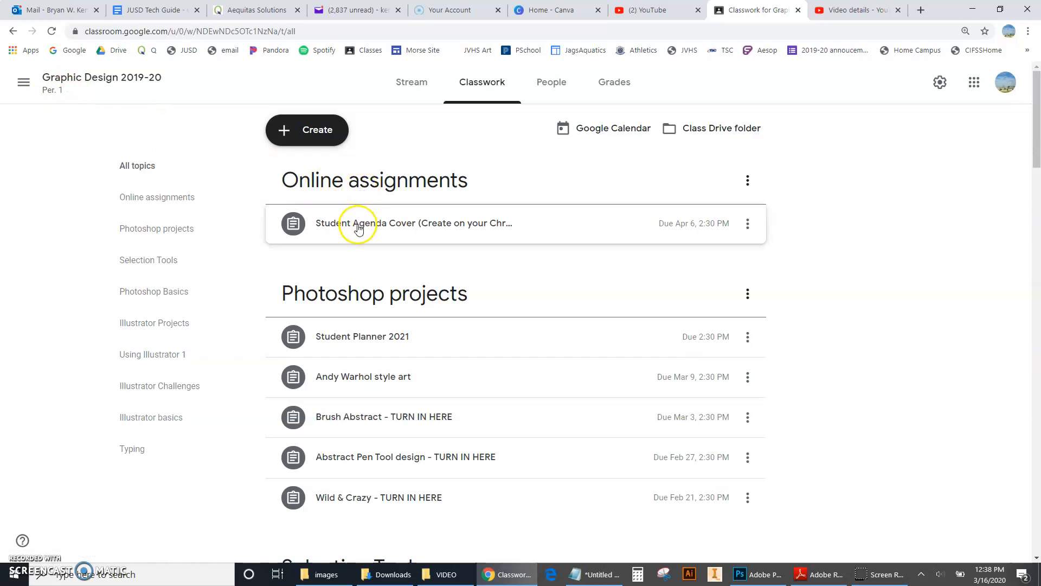
Open the posted Student Agenda Cover assignment in Per. 1 for editing, review its details, and close it without changes.
{"action": "left_click", "coordinate": [748, 224]}
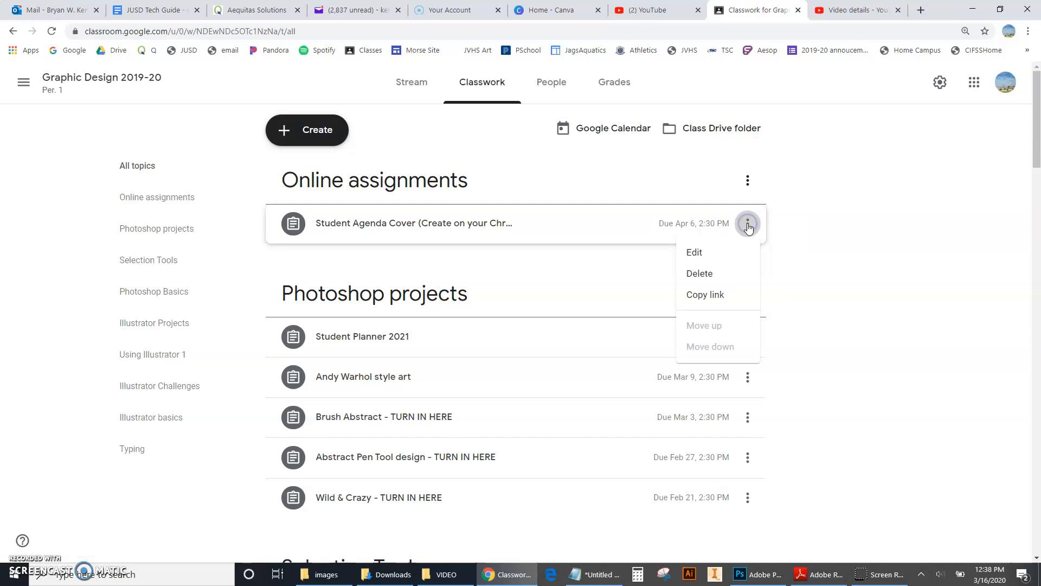
{"action": "left_click", "coordinate": [720, 253]}
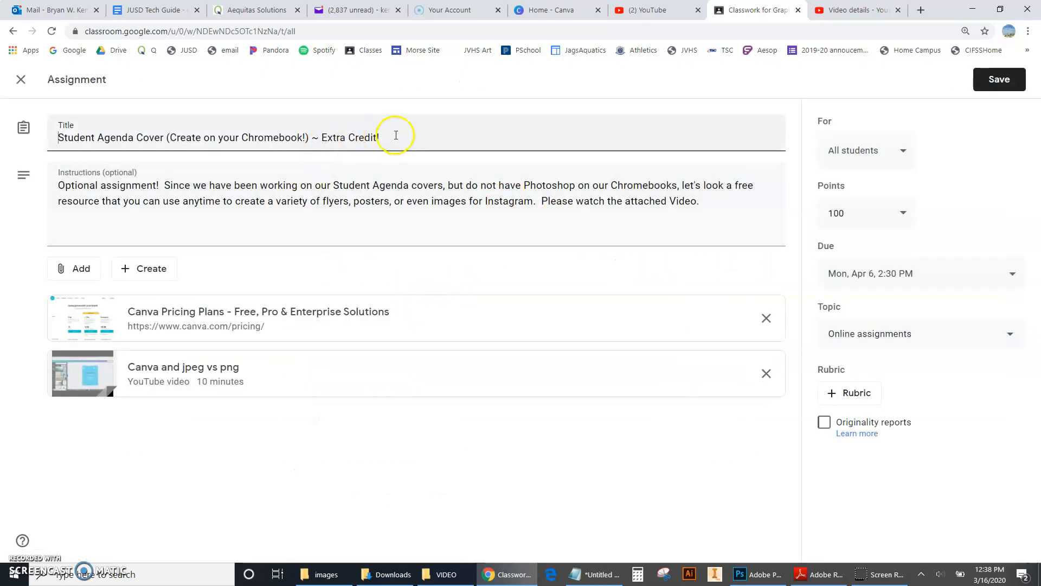
{"action": "left_click", "coordinate": [396, 135]}
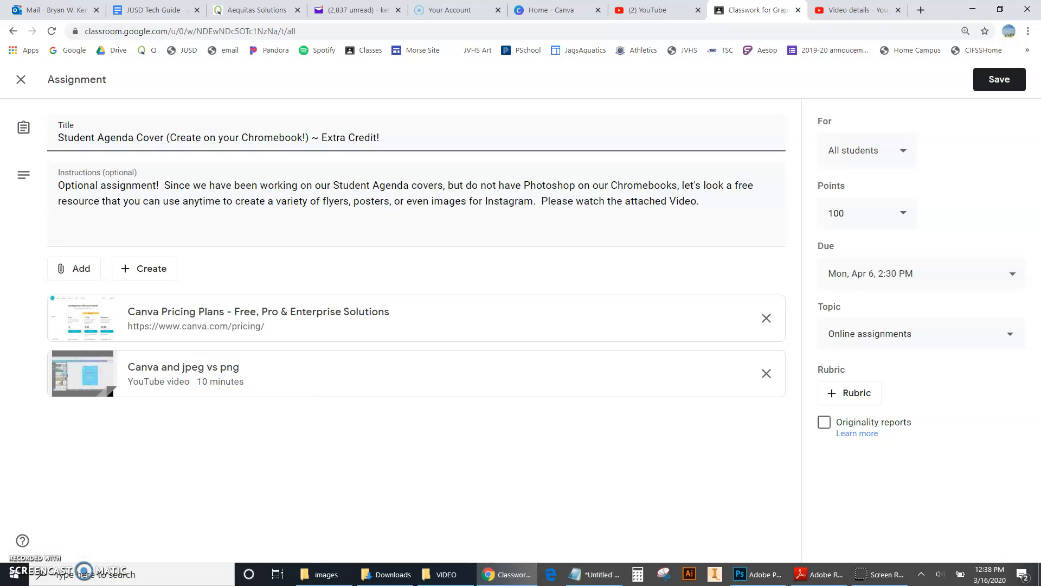
{"action": "left_click", "coordinate": [21, 80]}
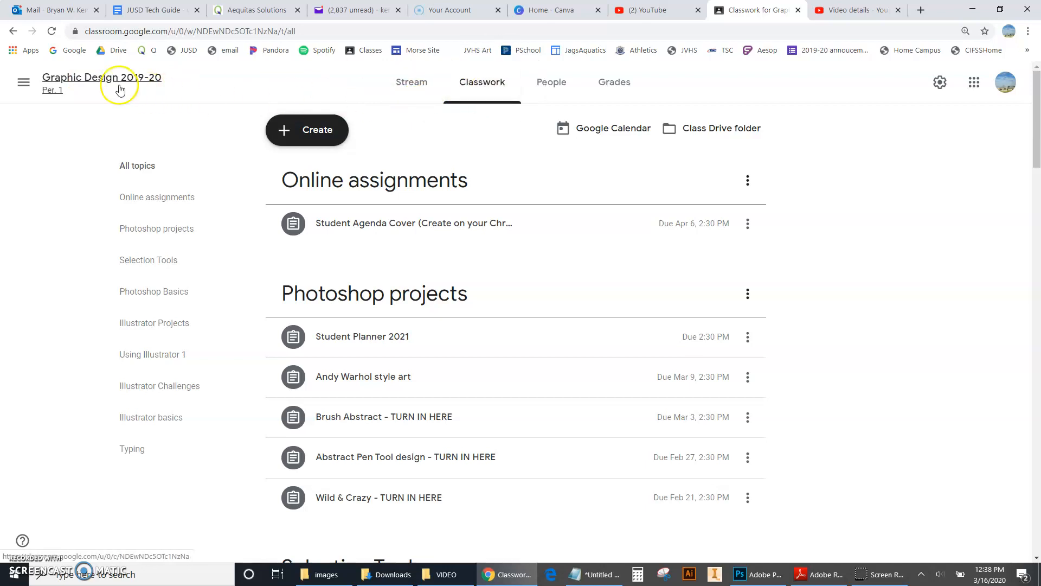
Switch to the Graphic Design 2019-20 Per. 2 class and check its stream and classwork for the Student Agenda Cover assignment.
{"action": "left_click", "coordinate": [20, 84]}
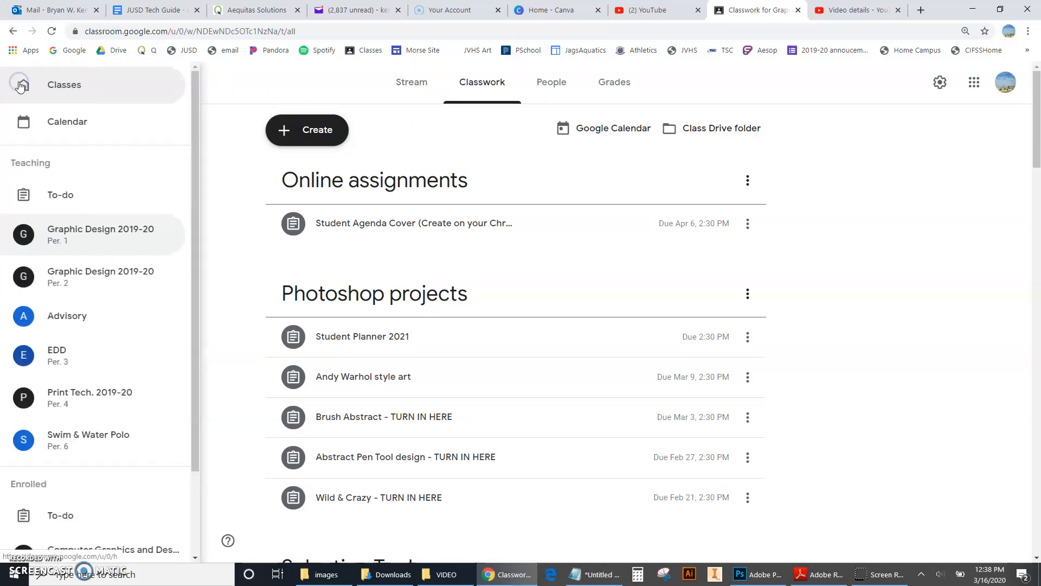
{"action": "left_click", "coordinate": [62, 285]}
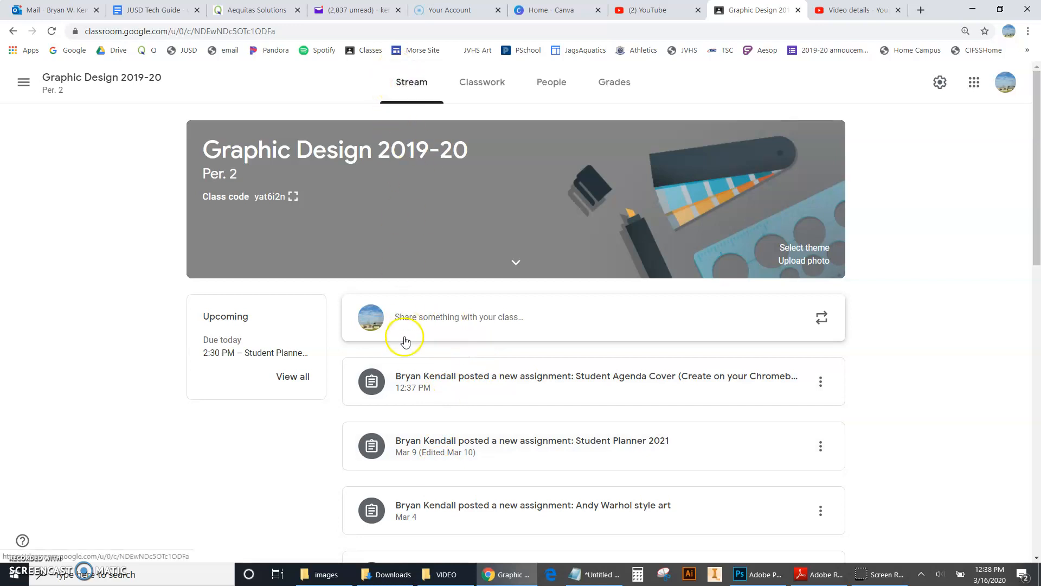
{"action": "scroll", "coordinate": [465, 393], "scroll_direction": "down", "scroll_amount": 2}
{"action": "scroll", "coordinate": [465, 399], "scroll_direction": "up", "scroll_amount": 2}
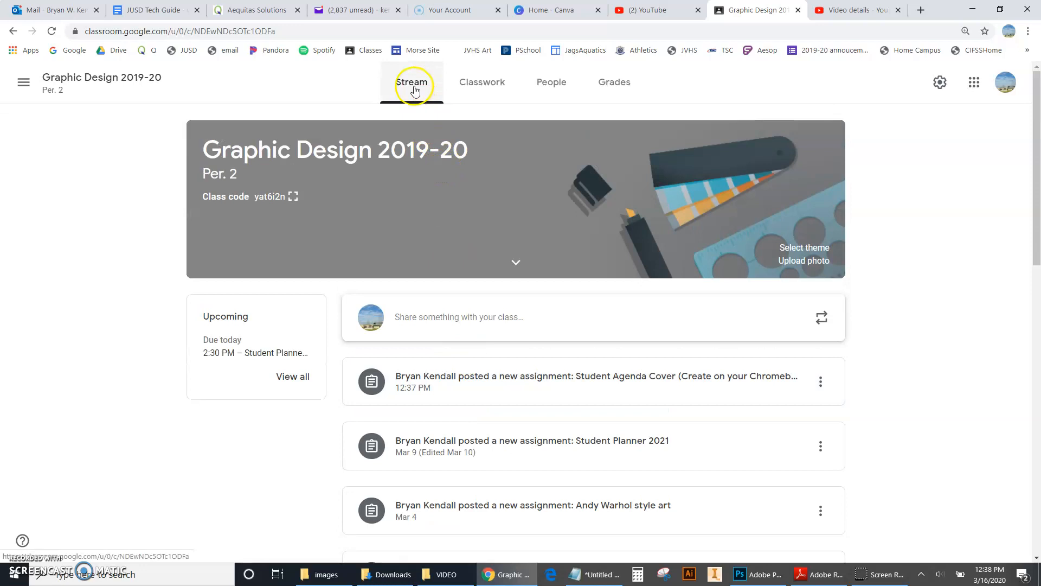
{"action": "left_click", "coordinate": [479, 84]}
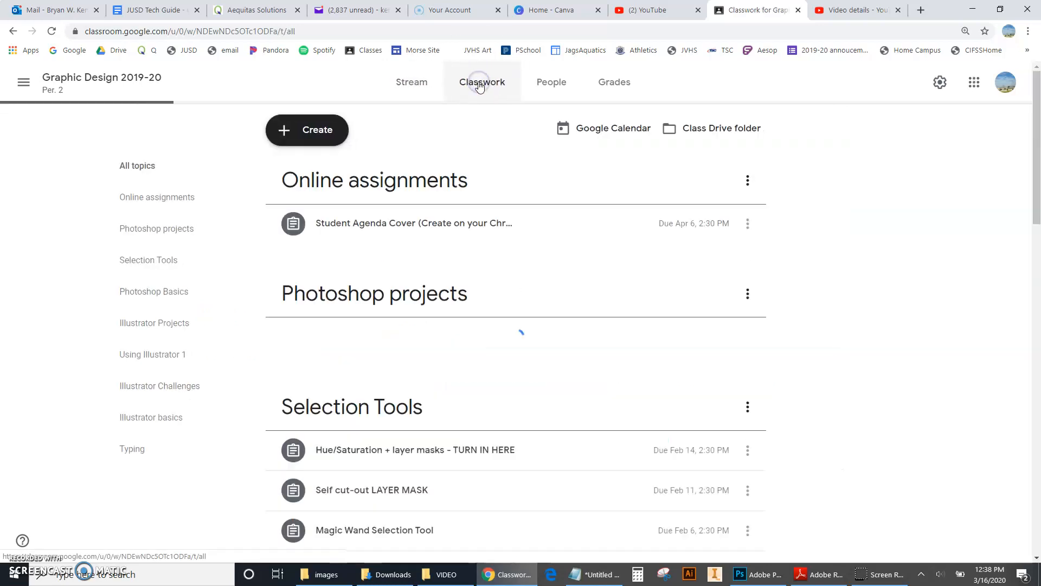
{"action": "left_click", "coordinate": [421, 272]}
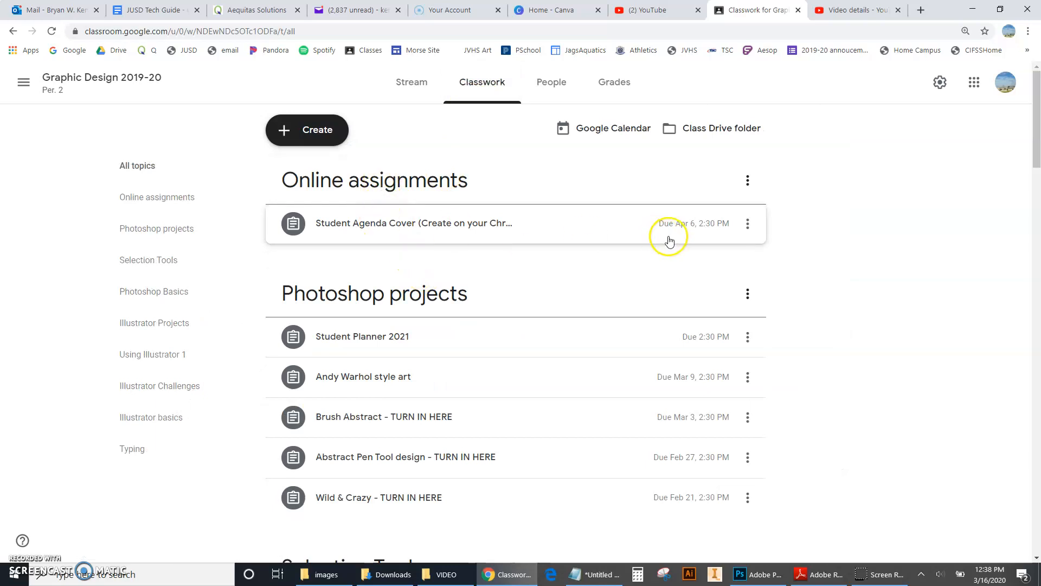
Open the Student Agenda Cover assignment in the Per. 2 class for editing.
{"action": "left_click", "coordinate": [748, 225]}
{"action": "left_click", "coordinate": [714, 253]}
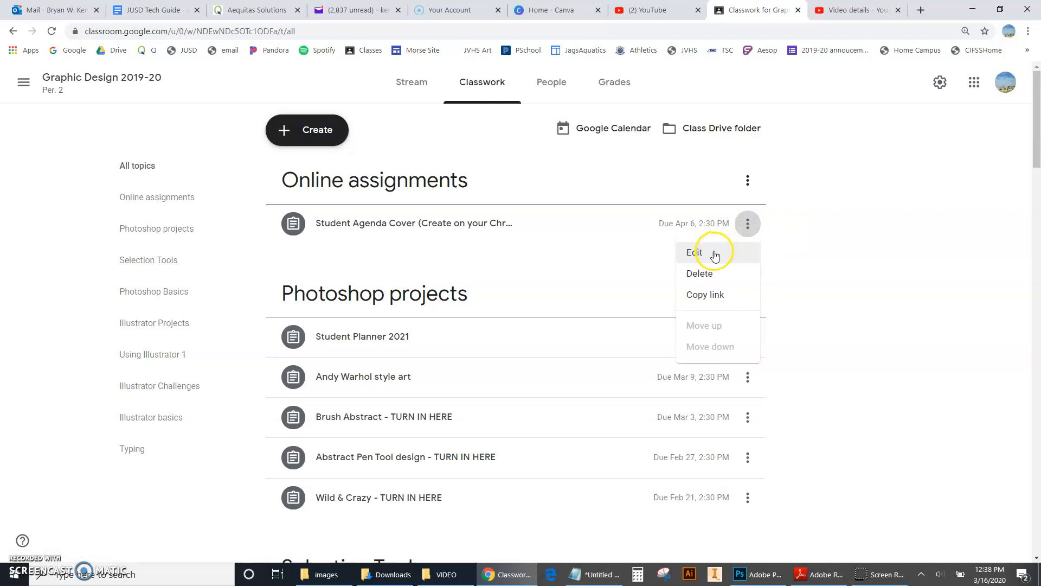